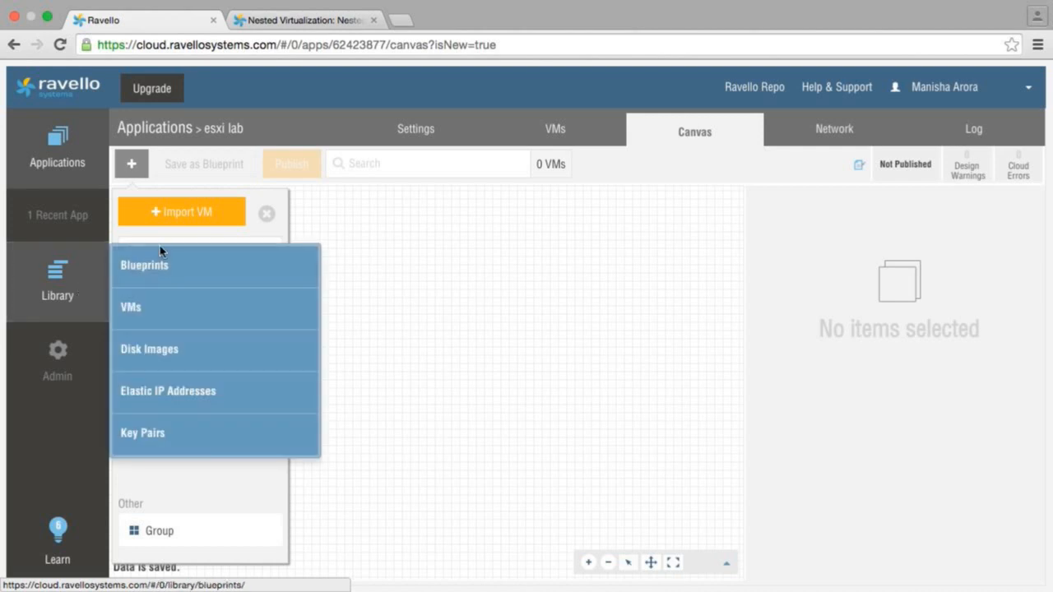
Step: Search the library's virtual machines for "esxi"
click(132, 323)
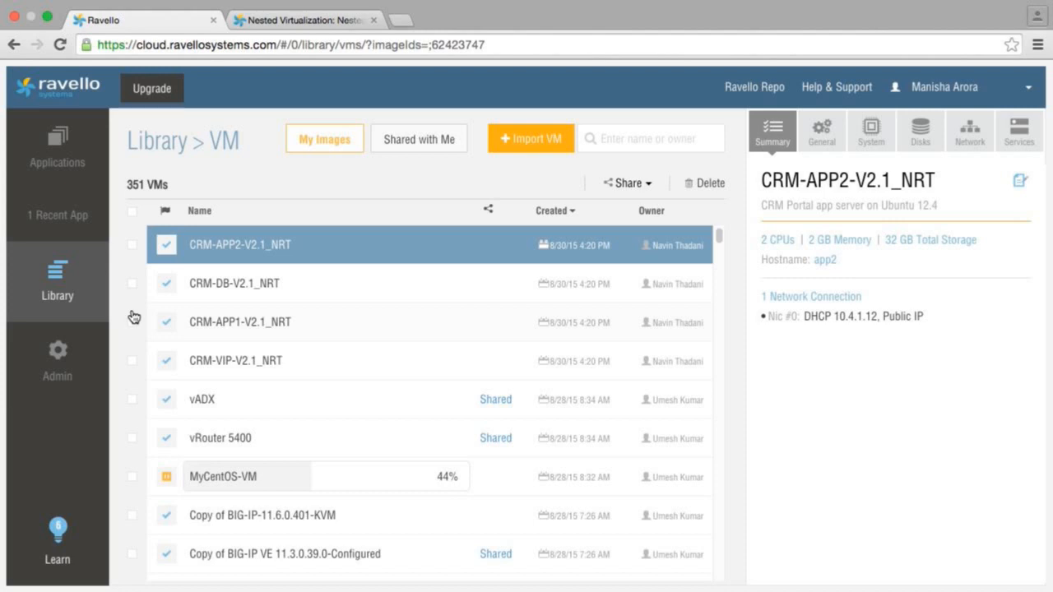
click(612, 137)
text(esxi)
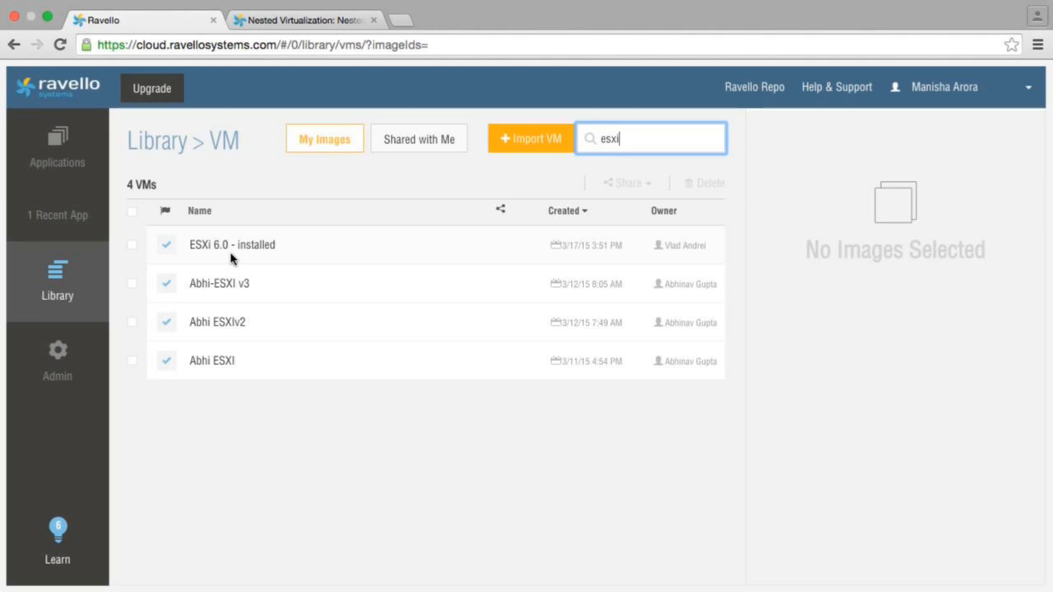
Step: Open the published 8 ESXi cluster application from the applications list
click(80, 163)
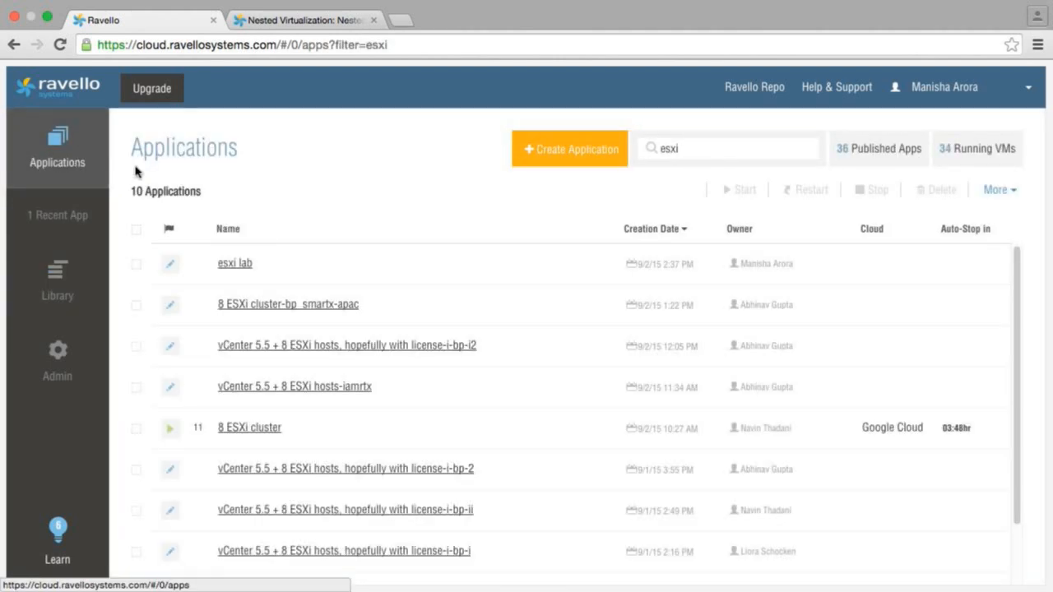
click(700, 149)
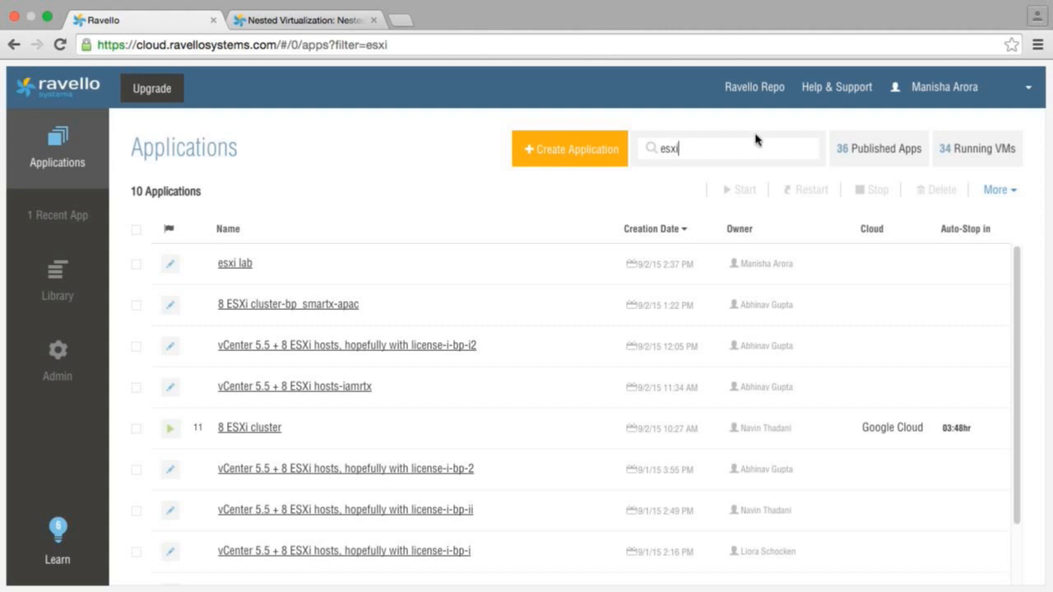
click(269, 432)
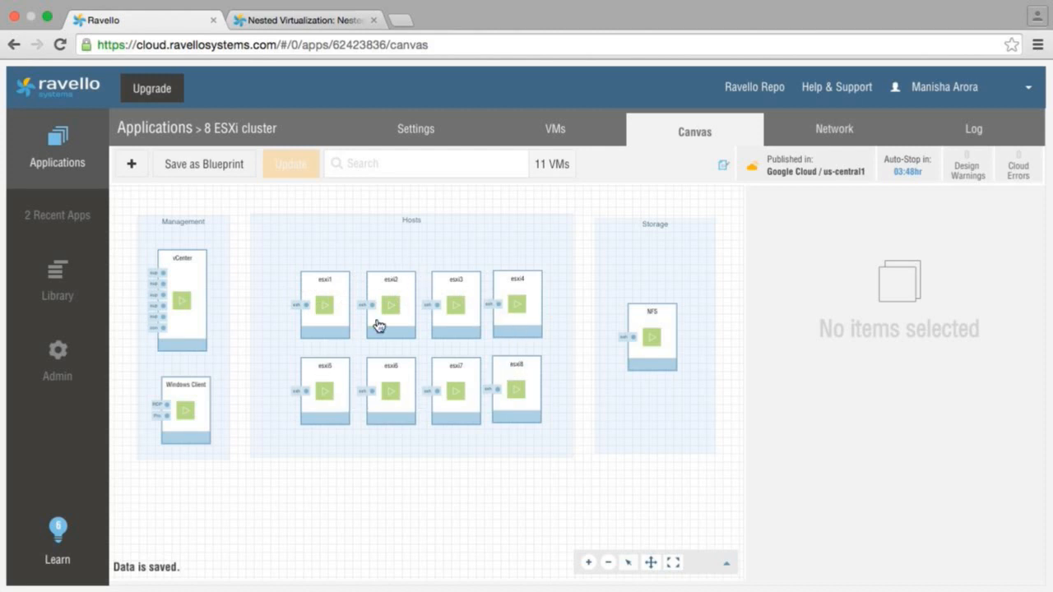
Step: Review the system, disk and network settings of esxi1, and the network settings of the NFS and management VMs
click(340, 295)
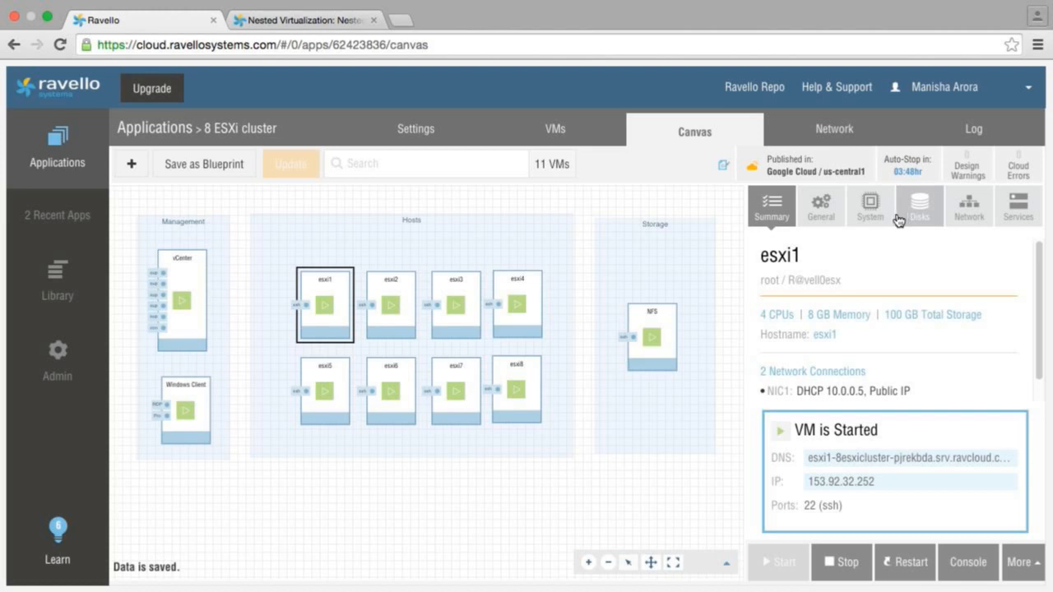
click(872, 209)
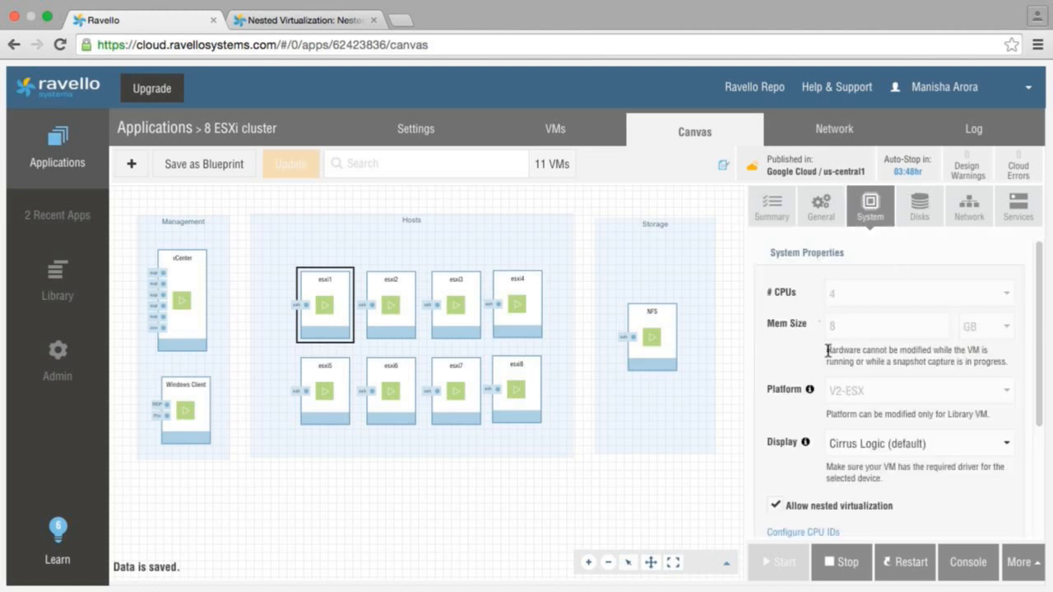
click(930, 221)
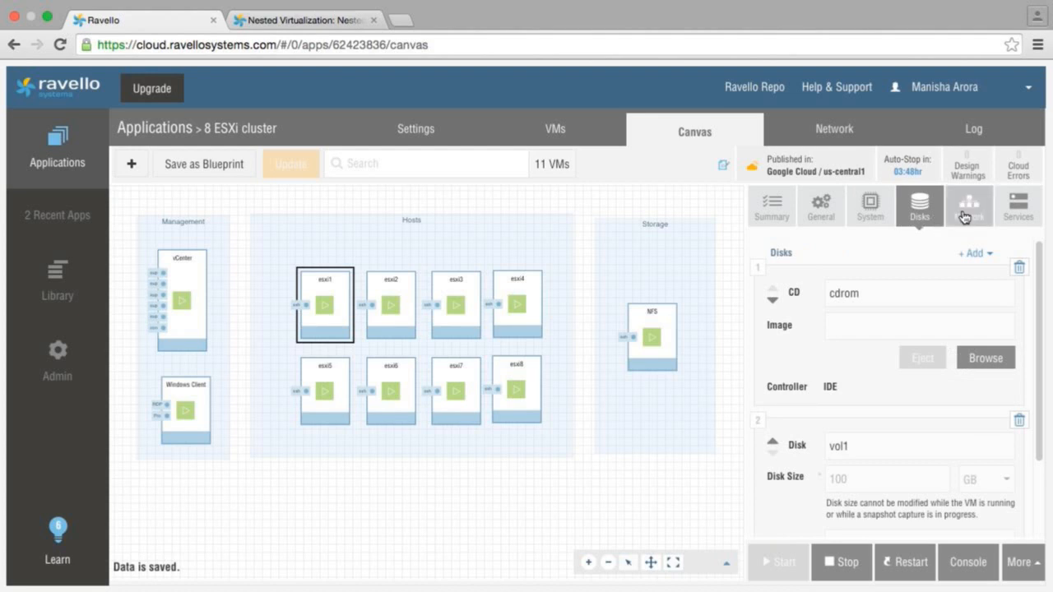
click(969, 215)
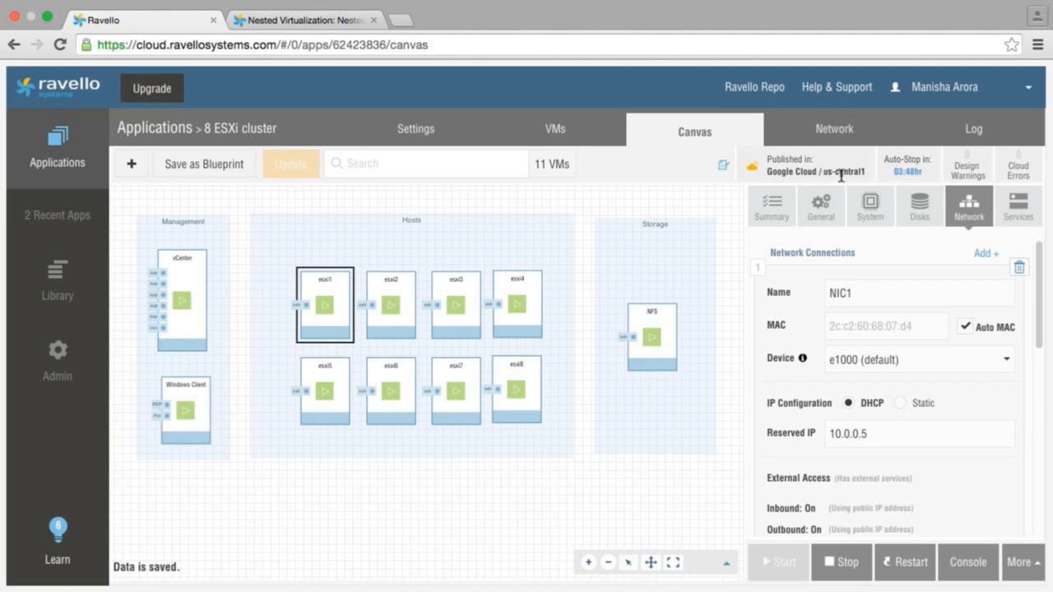
click(657, 320)
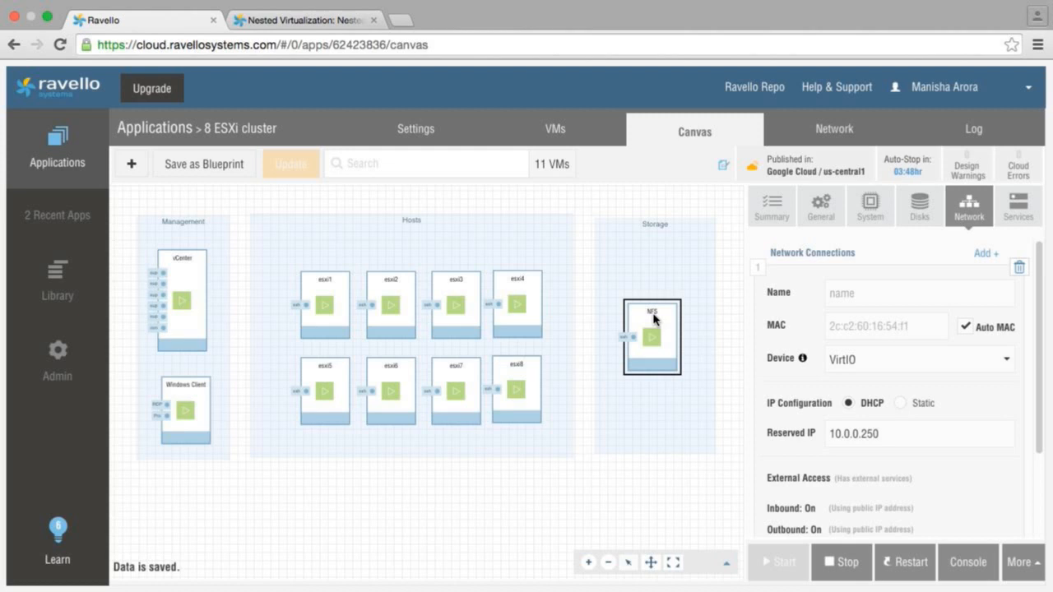
click(195, 272)
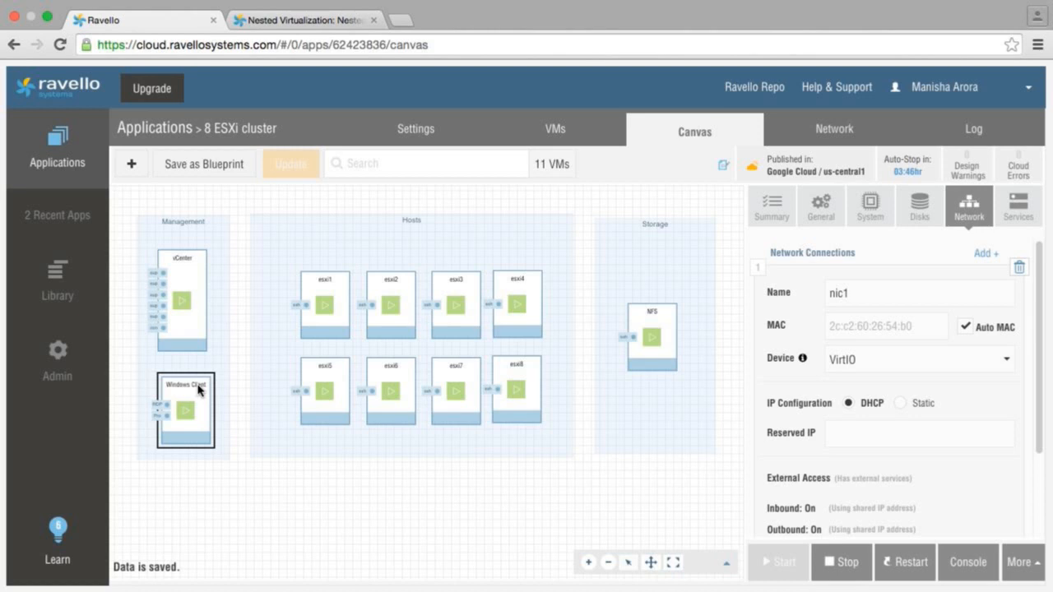
Step: Save the application as a blueprint named "8 ESXi cluster-bp ma bp", taking the snapshot without shutting down the VMs
click(200, 176)
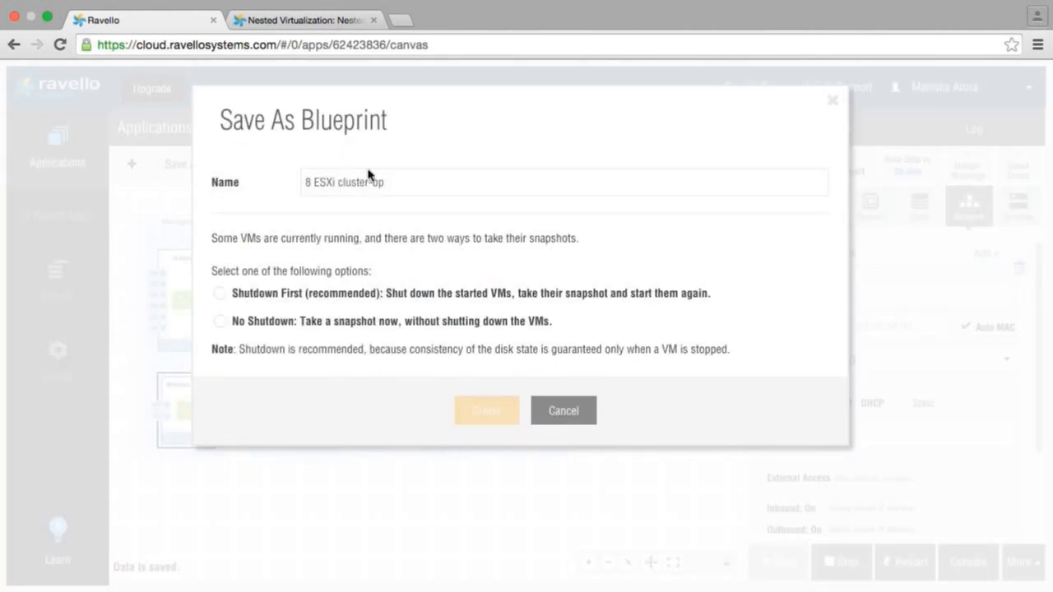
click(382, 175)
text(ma bp)
click(221, 321)
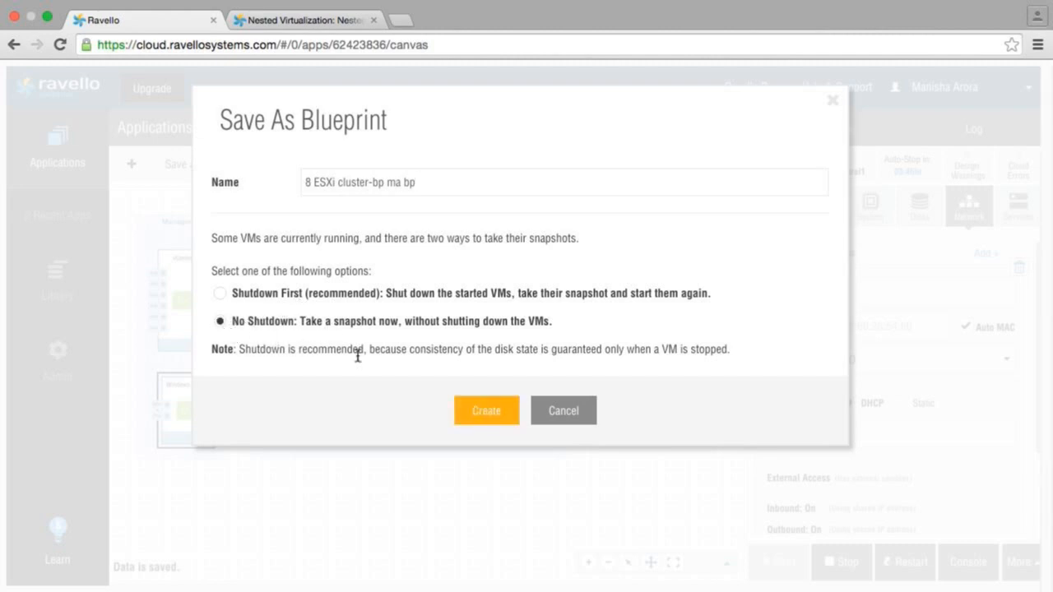
click(482, 419)
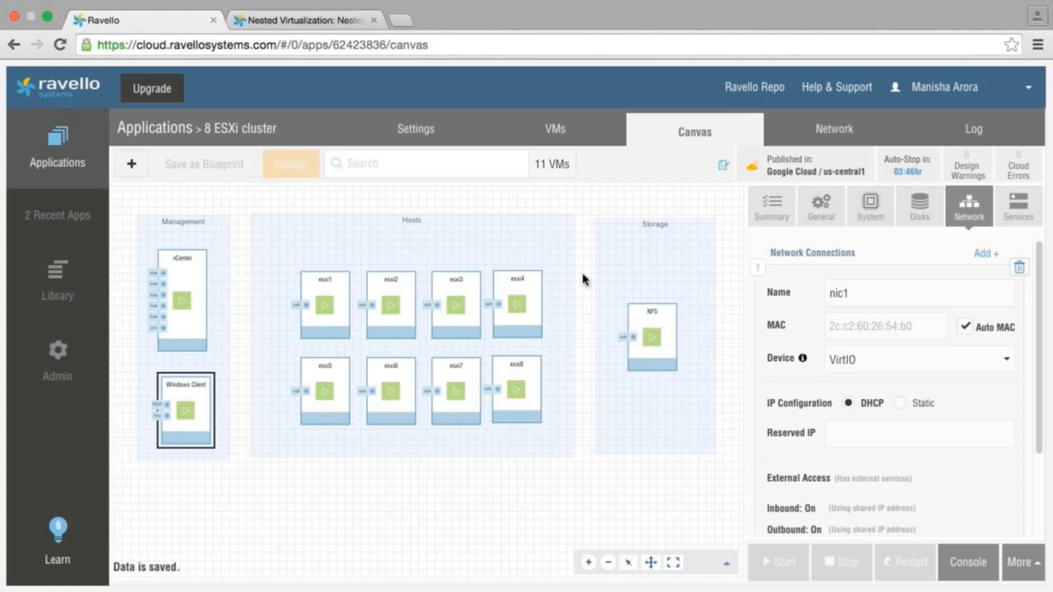
Step: View the application's network layout, and open the "8 ESXi cluster-bp ma bp" blueprint from the library to its network layout
click(828, 143)
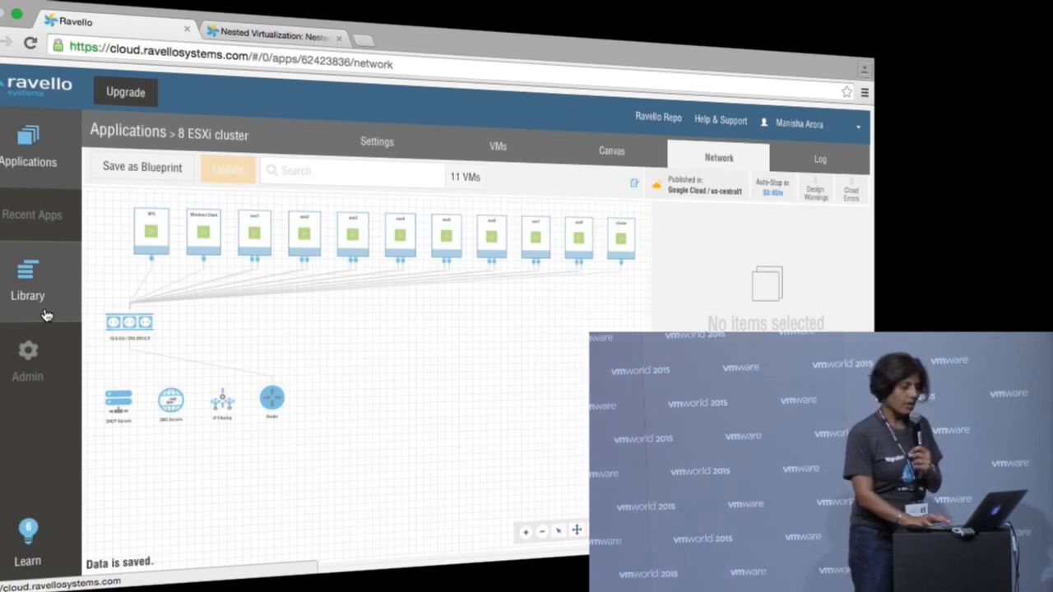
click(46, 315)
click(128, 271)
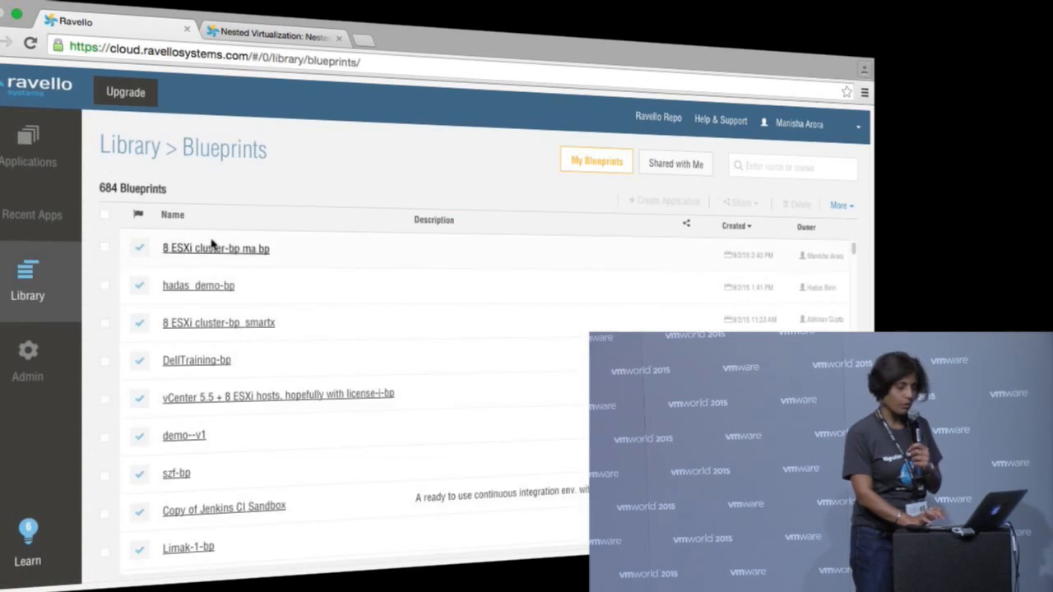
click(234, 257)
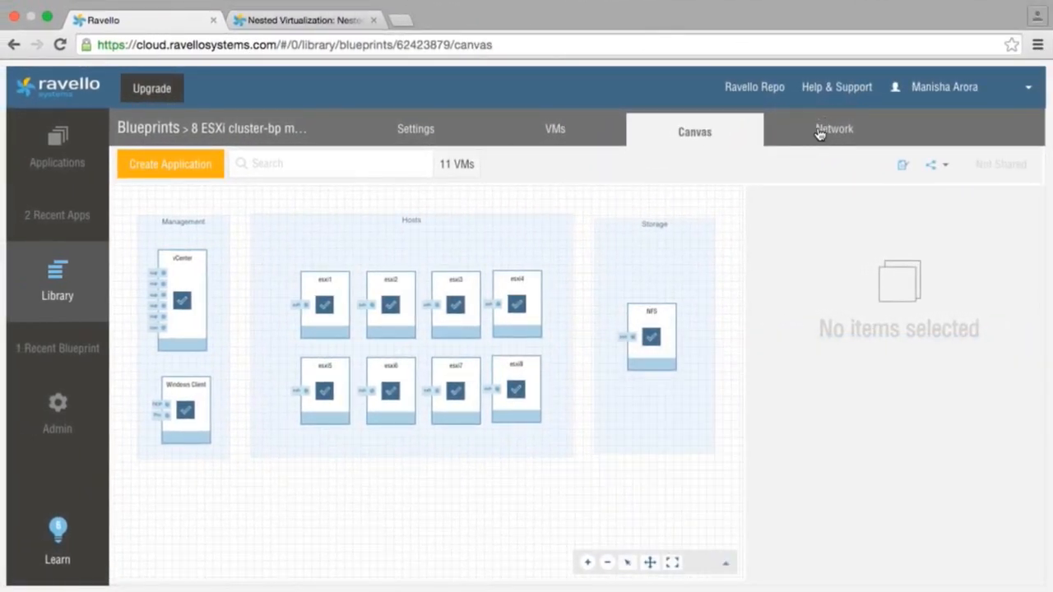
click(820, 134)
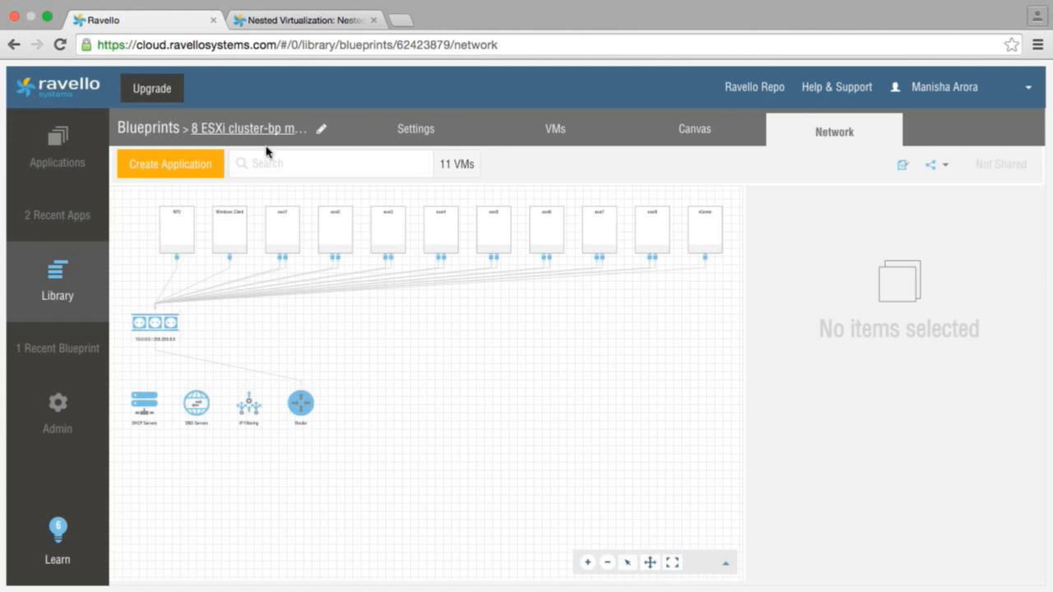
Step: Create an application from the blueprint named "8 ESXi cluster-bp ma bp- student 1"
click(196, 176)
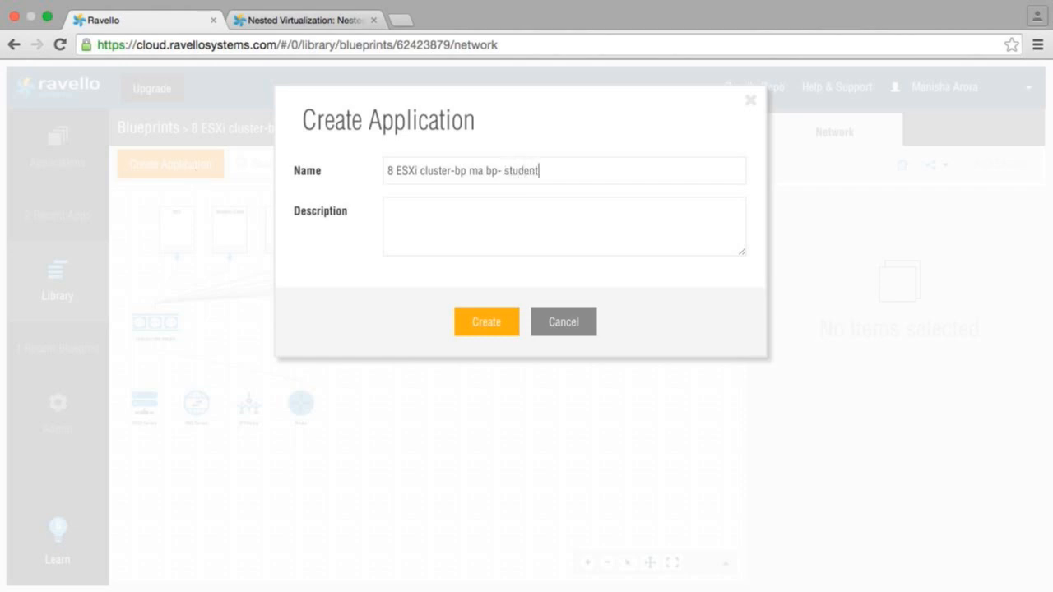
click(485, 327)
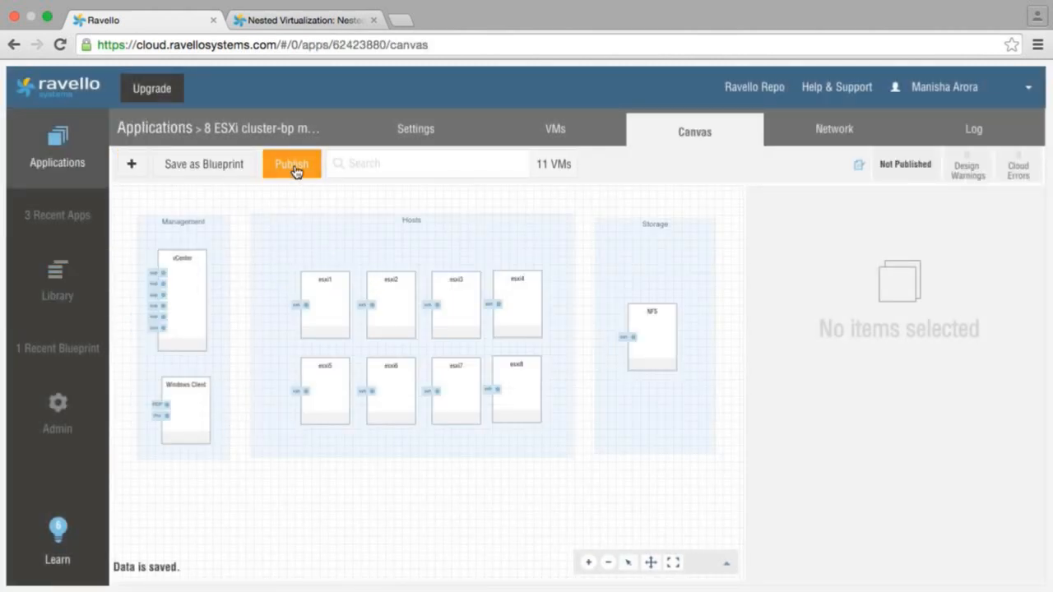
Step: Set up publishing of the student application, optimized for Performance with Amazon as the cloud
click(293, 167)
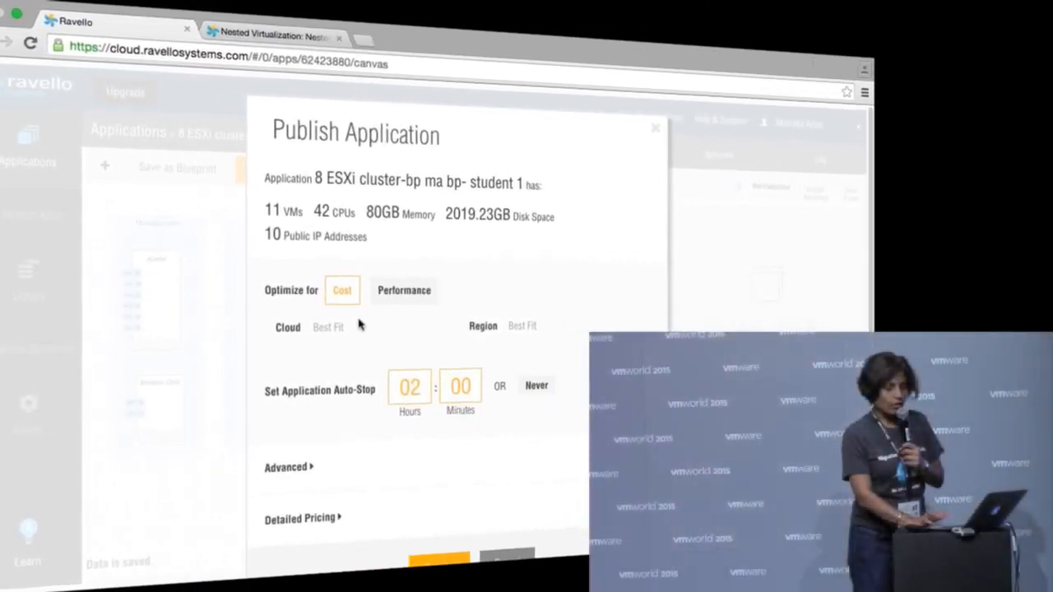
click(400, 296)
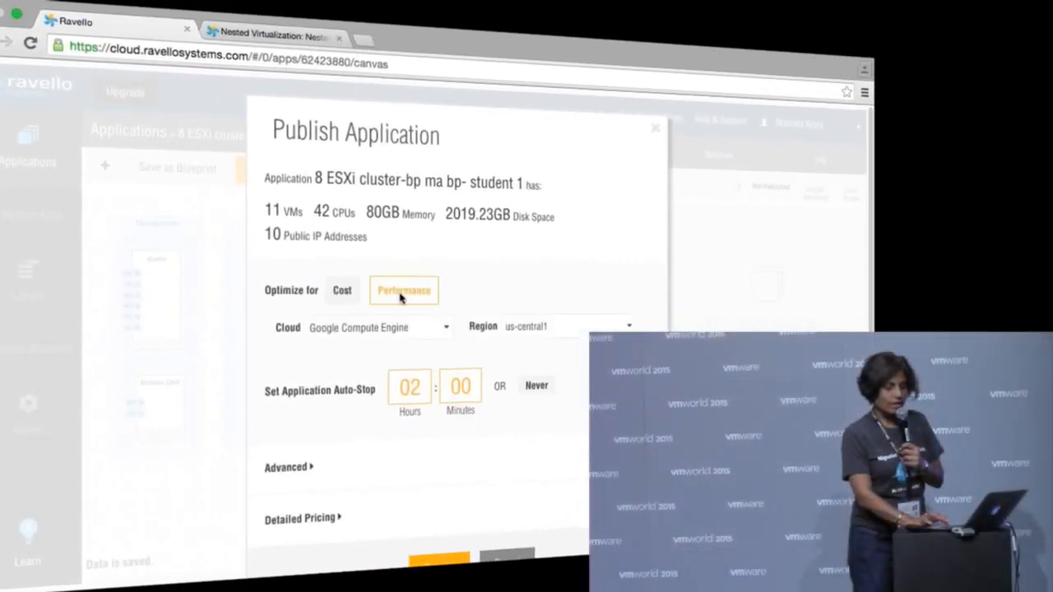
click(434, 331)
click(418, 369)
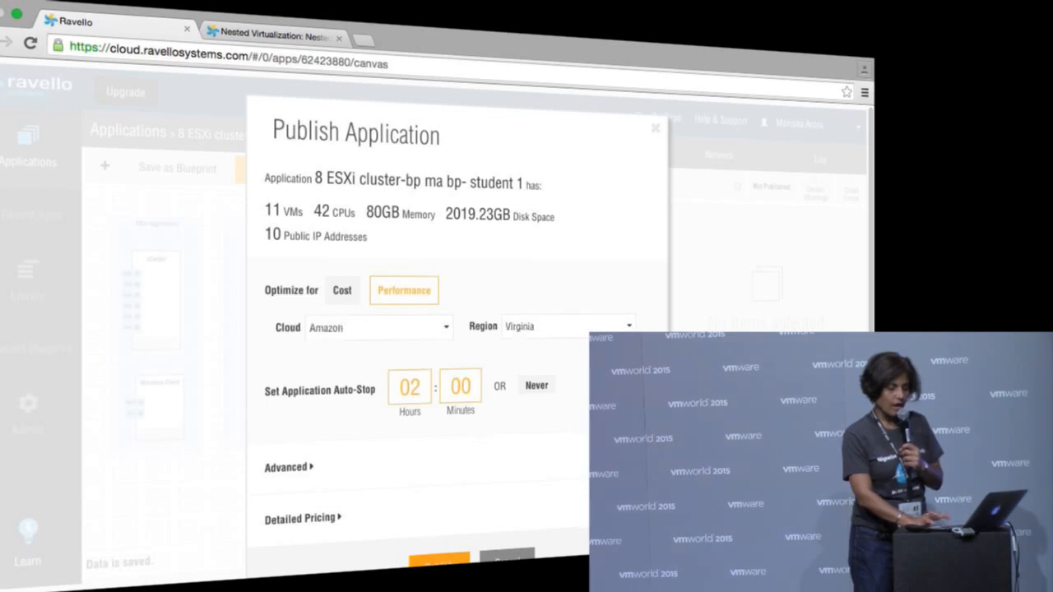
Step: Review the detailed pricing for the deployment and publish the application
click(330, 520)
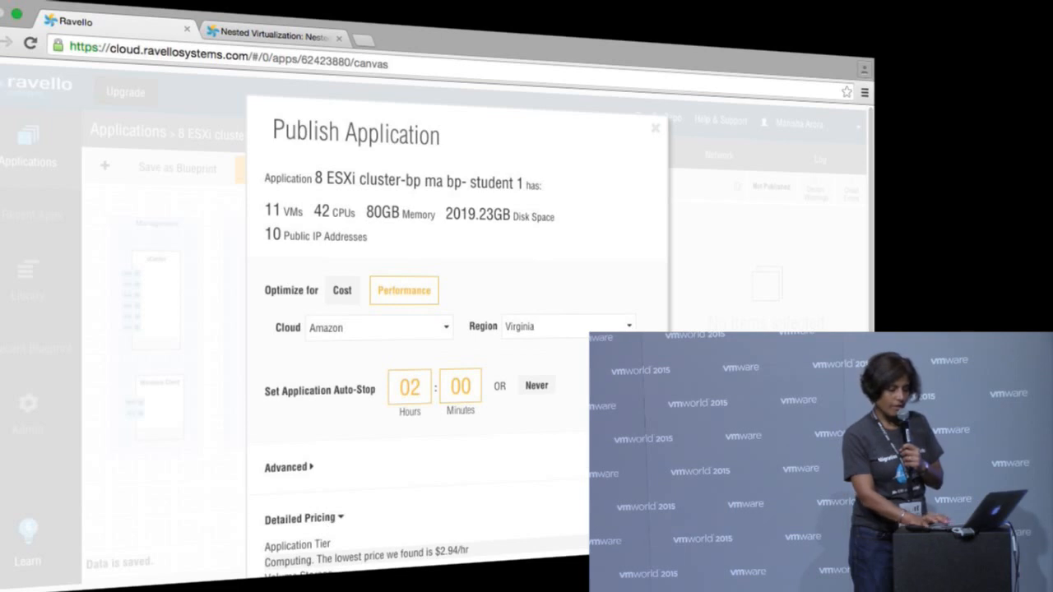
scroll(457, 329, down, 3)
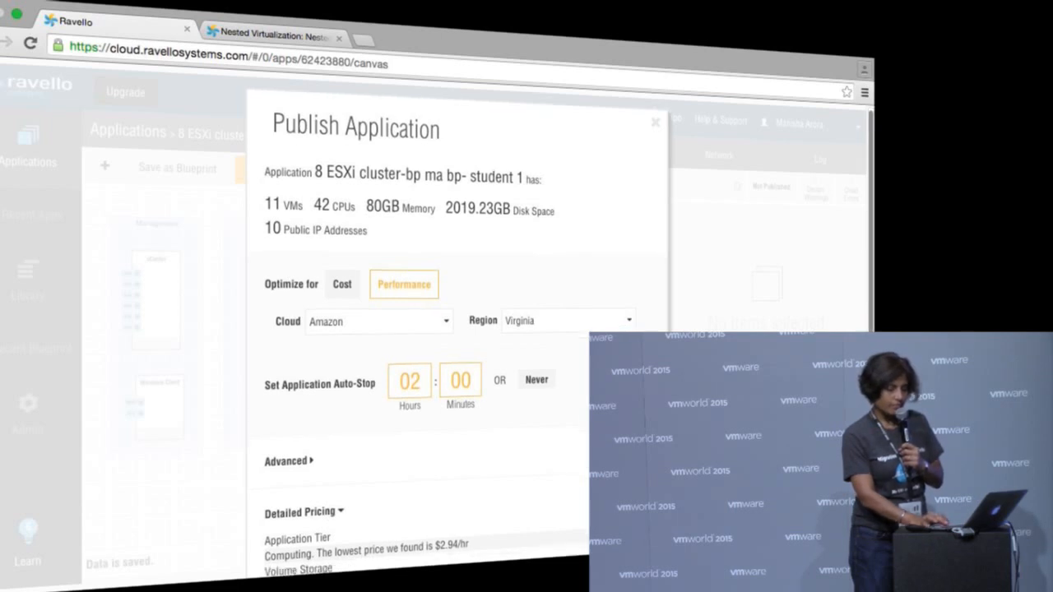
scroll(458, 329, down, 2)
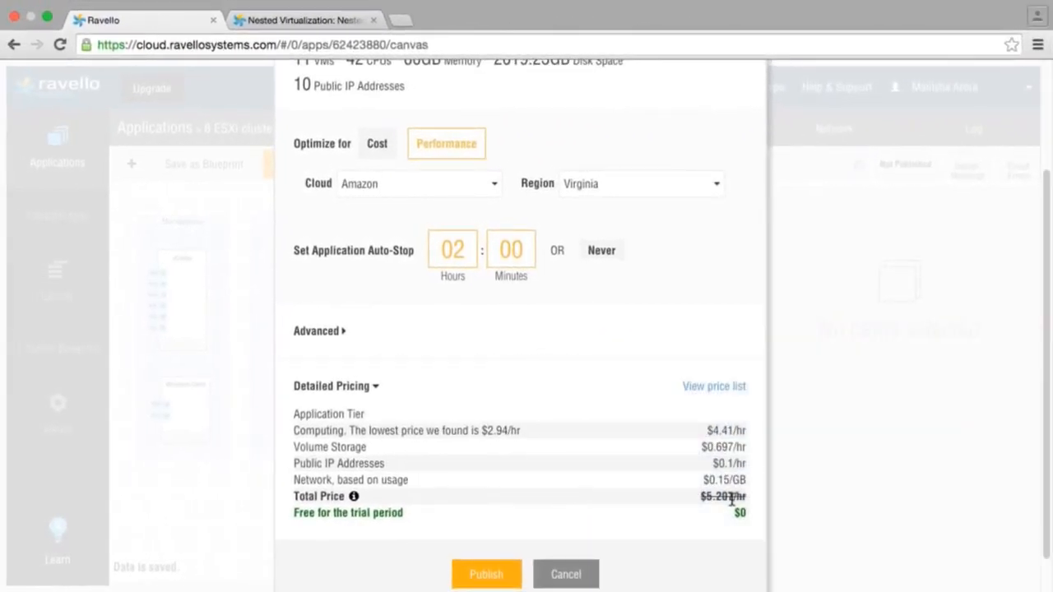
click(497, 577)
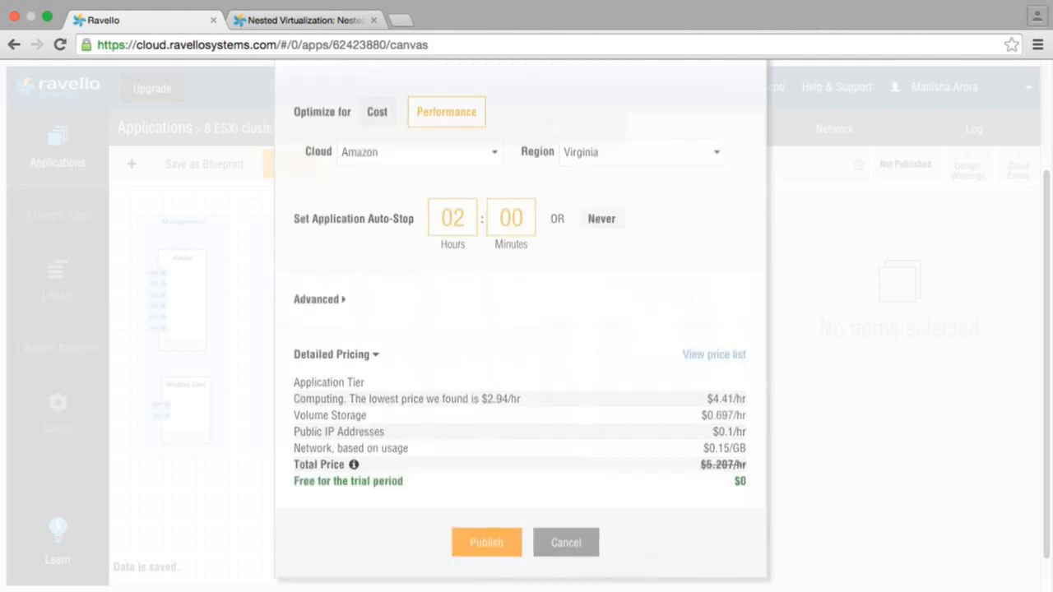